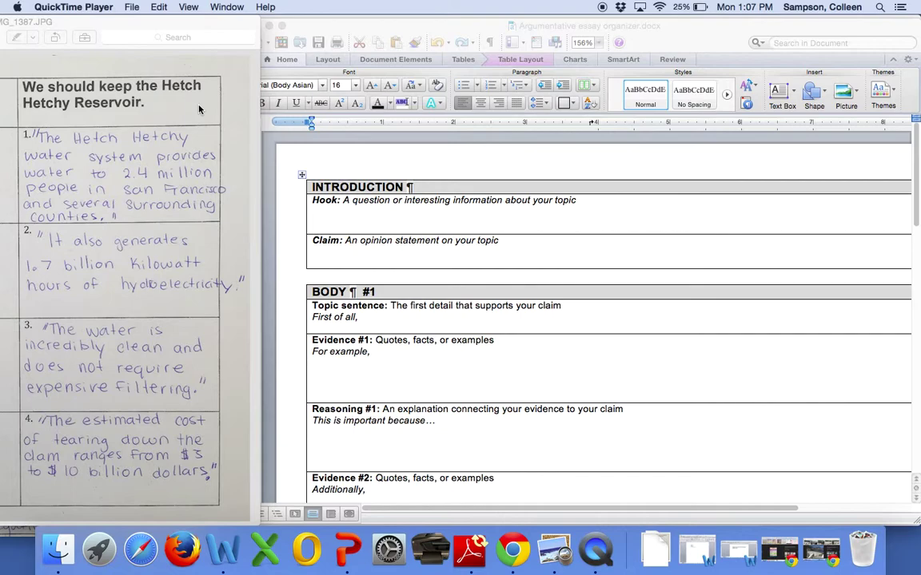
Step: Enter the claim "We should keep the Hetch Hetchy Reservoir." in the Introduction's Claim cell of the Word organizer
click(286, 239)
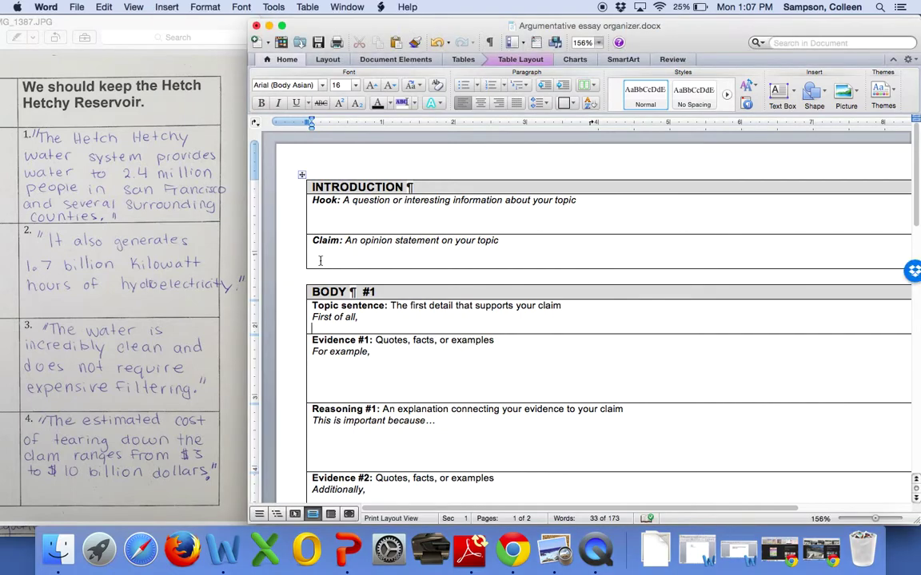
click(320, 261)
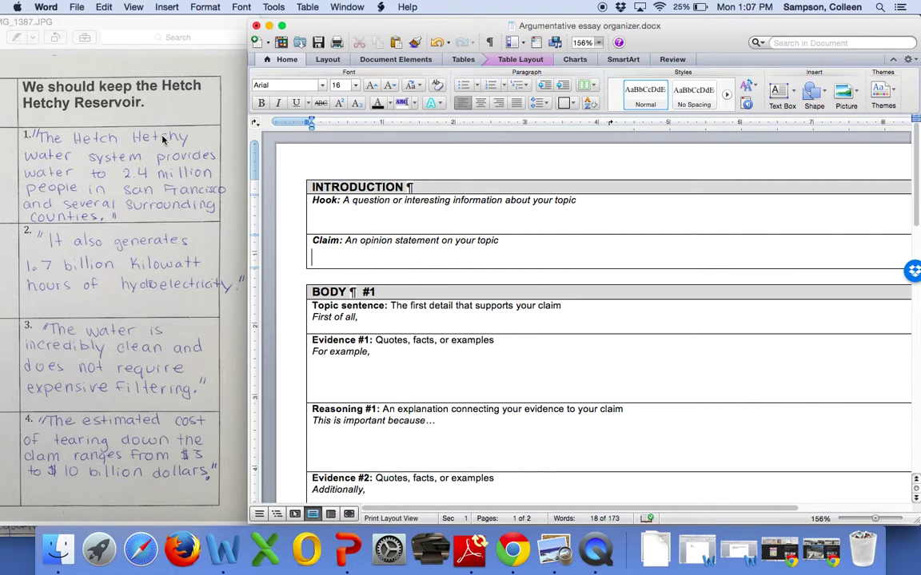
text(We should)
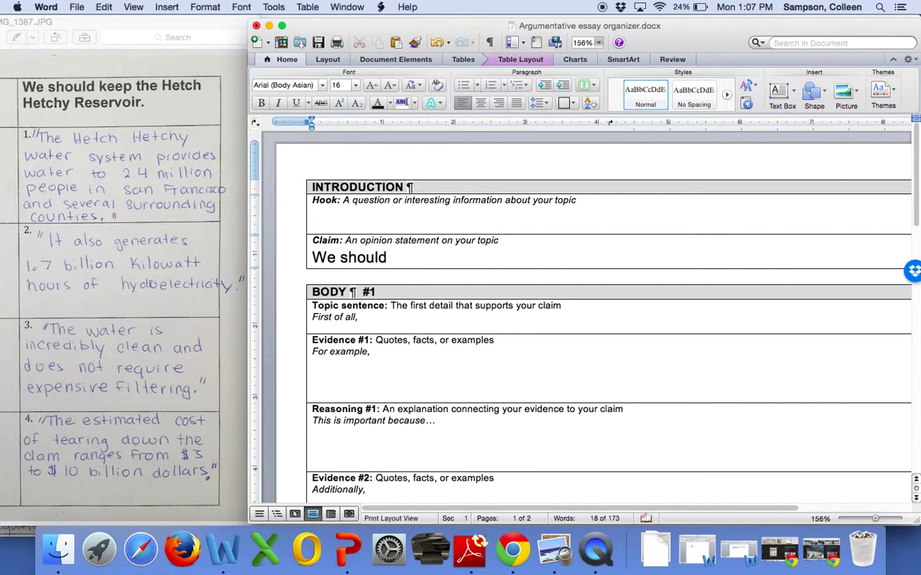
text( keep the Hetch He)
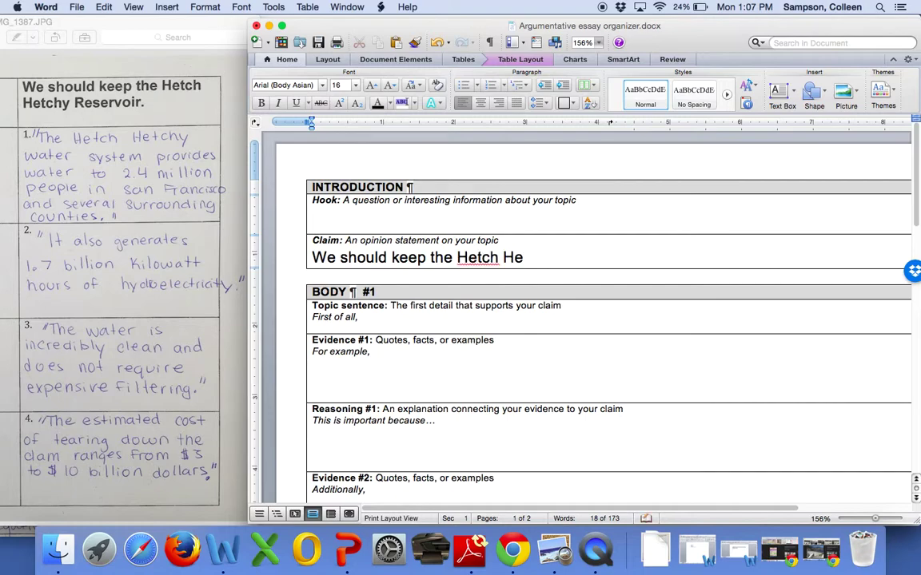
text(tchy Reserv)
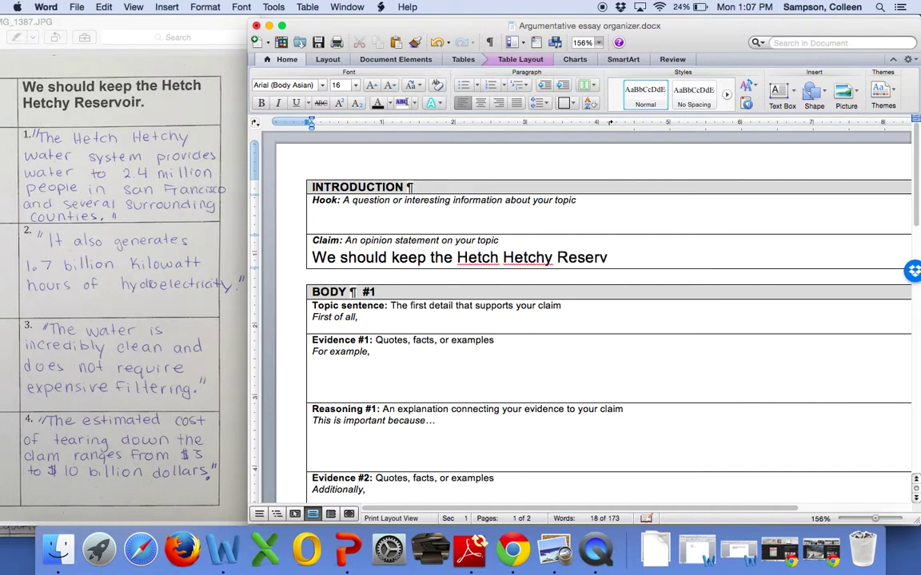
text(oir.)
Step: Review the Topic Sentence slide in the 2.2.16 Google Slides deck and return to the Word organizer with the Preview notes beside it
key(ctrl+Up)
click(417, 281)
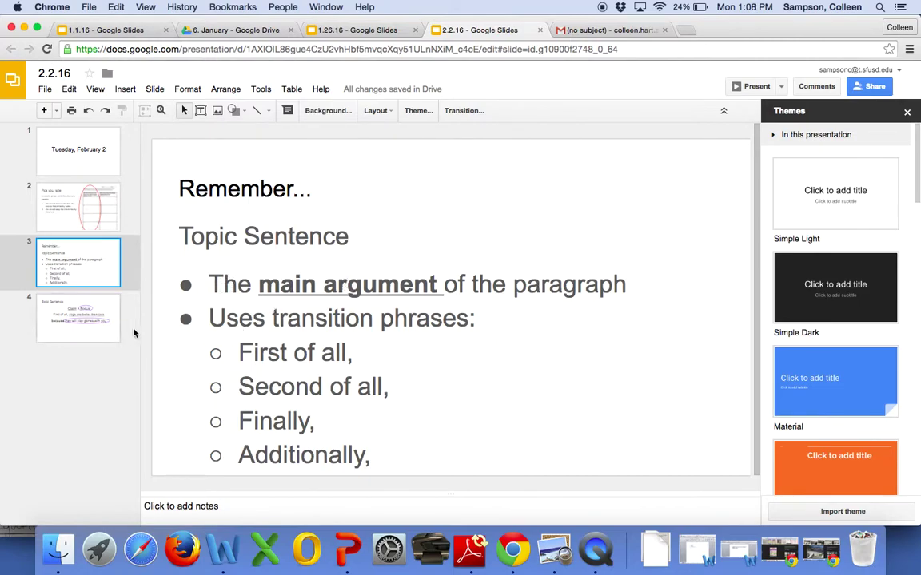
click(96, 306)
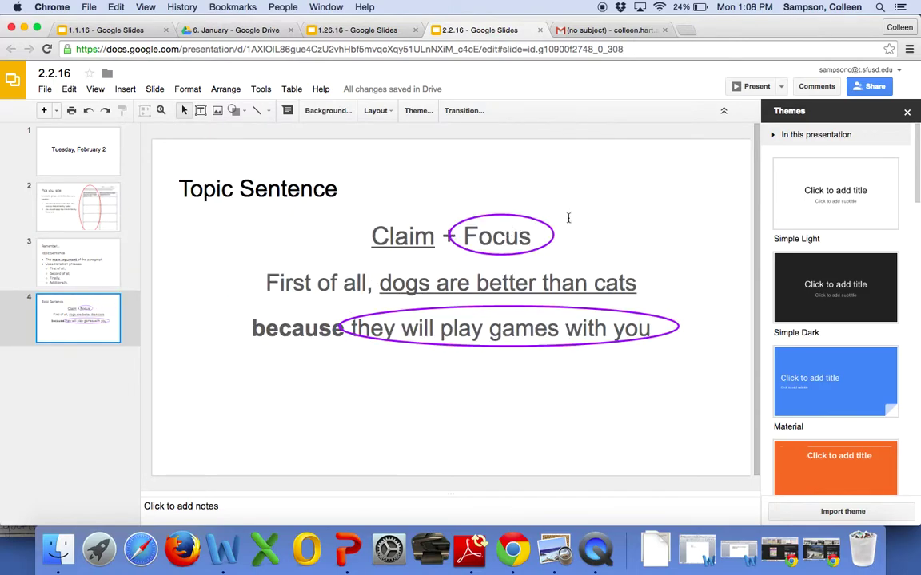
key(ctrl+Up)
click(746, 380)
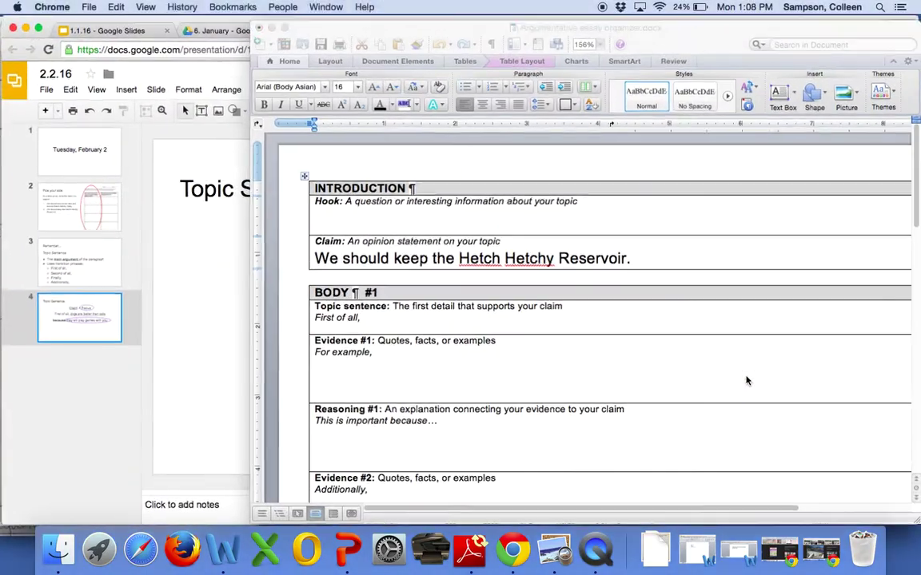
key(ctrl+Up)
click(159, 374)
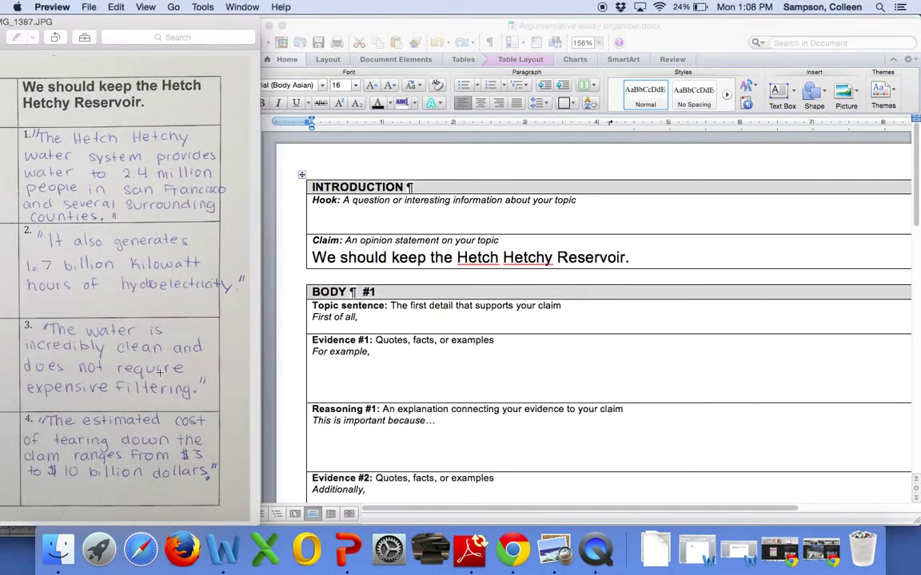
scroll(446, 354, down, 3)
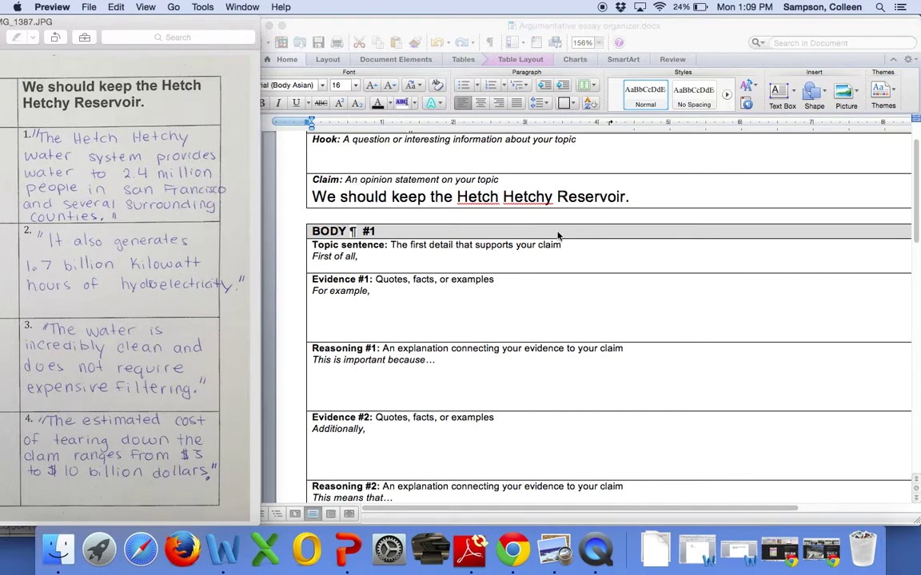
Step: Recheck the claim-plus-focus example in Google Slides and bring back the Word organizer and the handwritten notes in Preview
key(ctrl+Up)
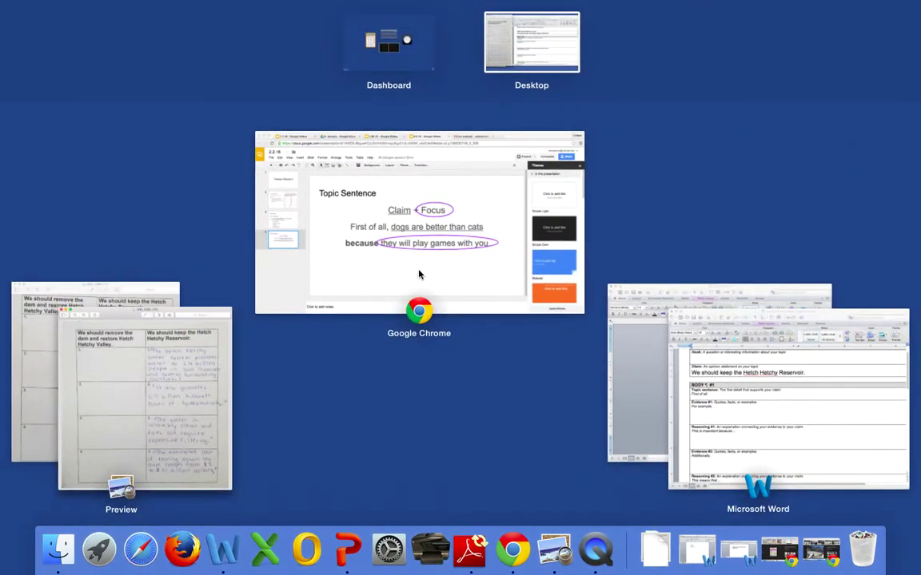
click(418, 274)
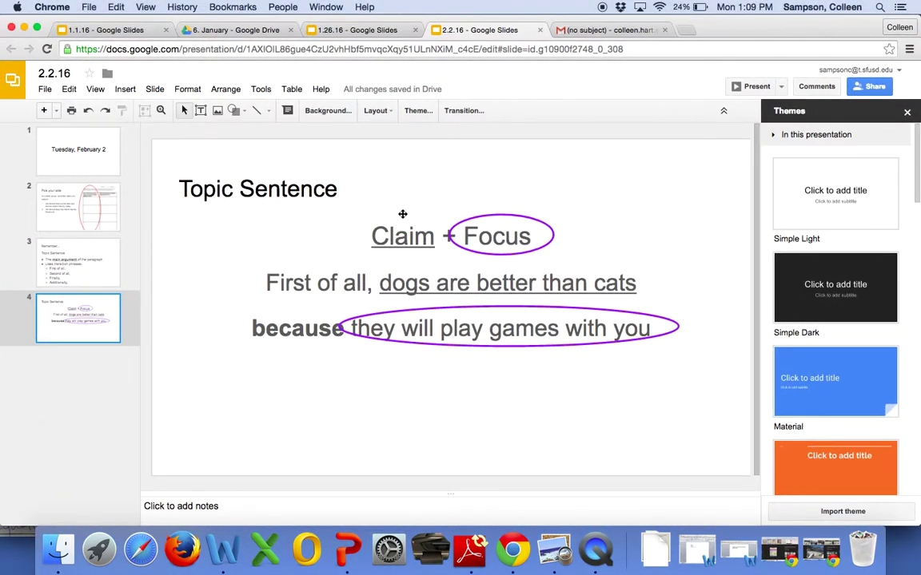
key(ctrl+Up)
click(714, 361)
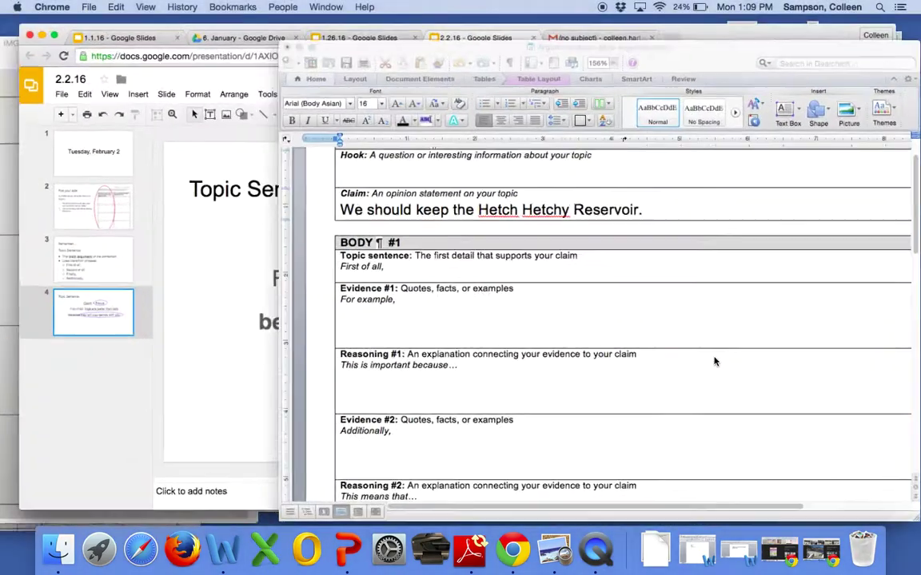
key(ctrl+Up)
click(181, 333)
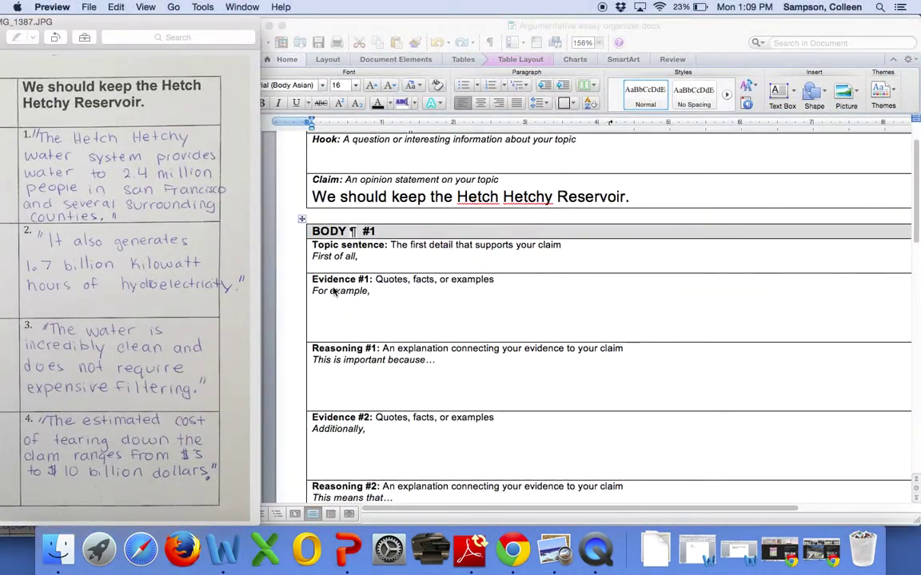
Step: Set the empty line under "First of all," in Body #1's Topic sentence cell to 16 pt non-italic text
click(326, 274)
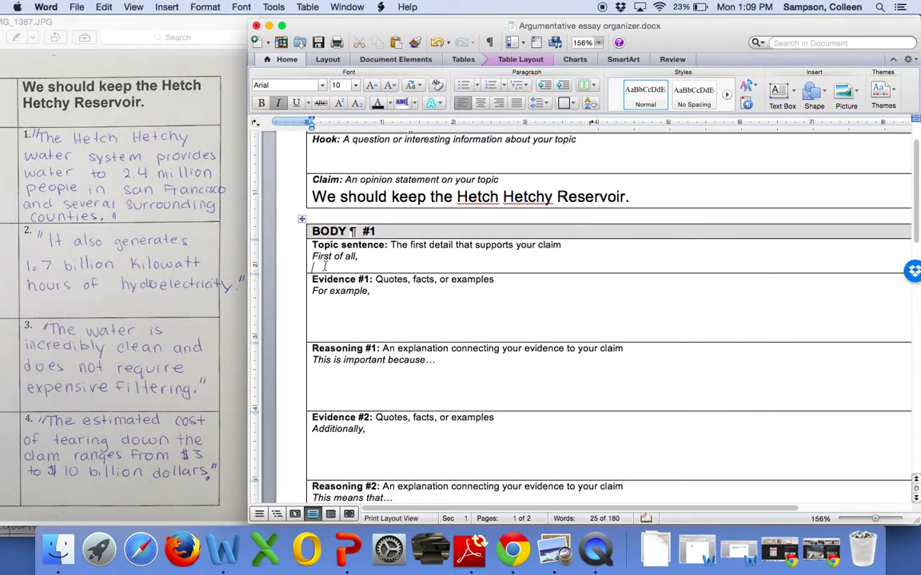
click(337, 84)
text(16)
key(Return)
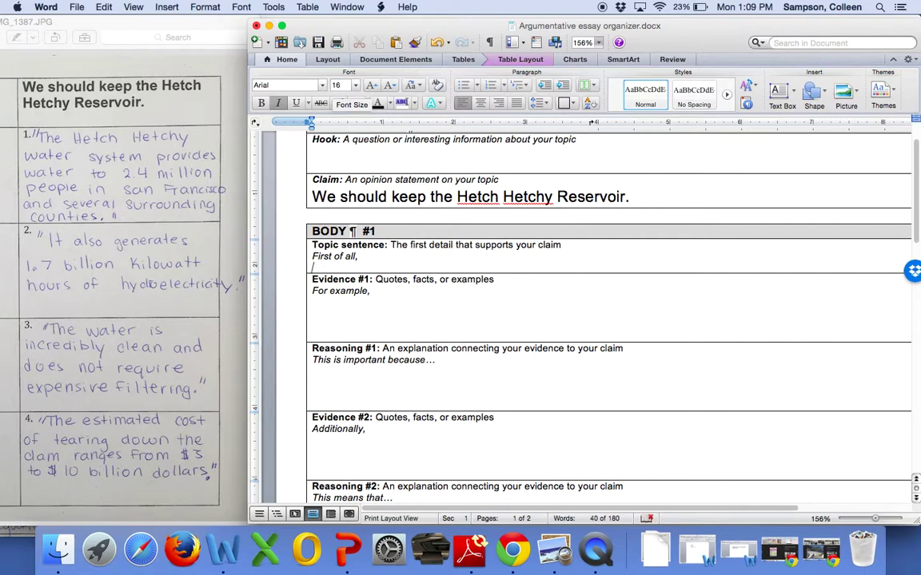
click(277, 102)
Step: Write "First of all, we should keep the Hetch Hetchy Reservoir because…" as the Body #1 topic sentence starter
text(First of all, we)
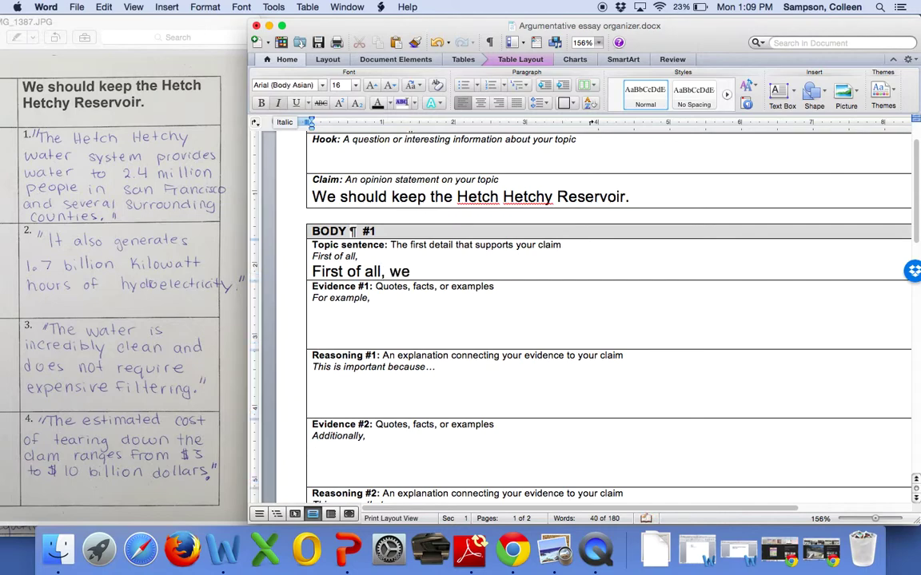
text( should keep the Hetc)
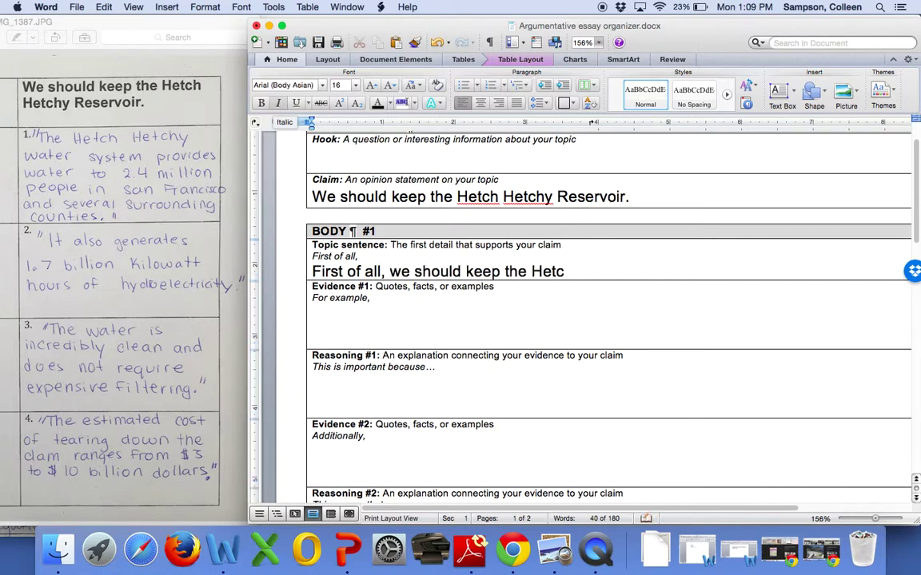
text(h Hetchy R)
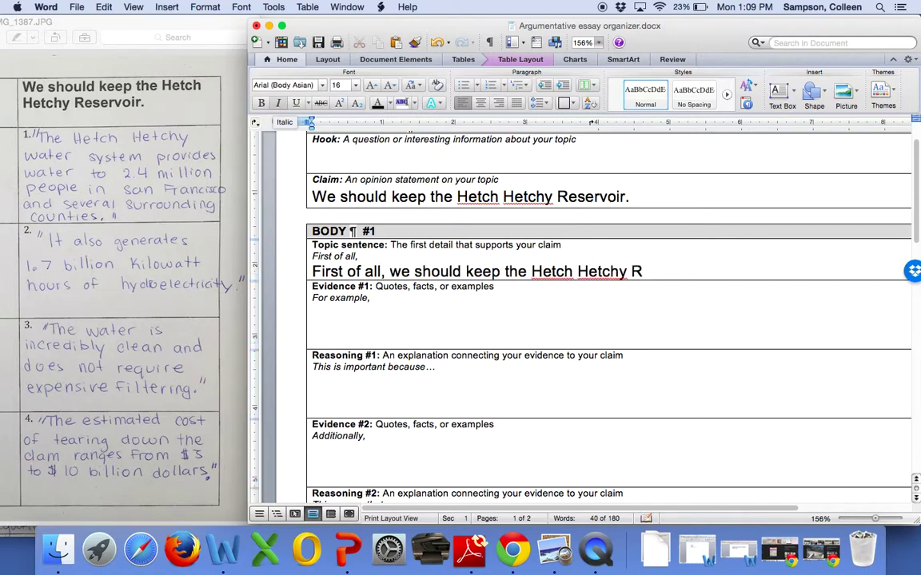
text(eservoir)
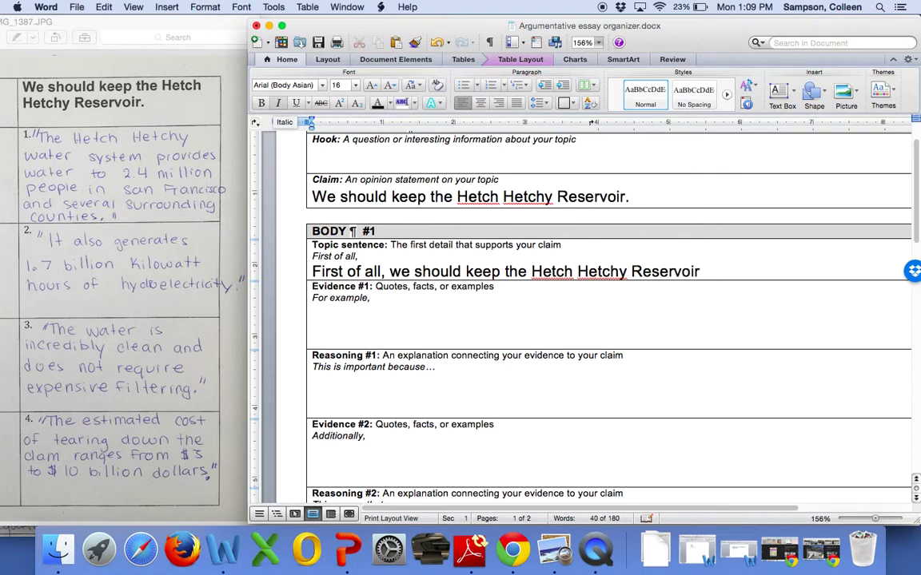
text( becuase)
key(BackSpace)
key(BackSpace)
key(BackSpace)
key(BackSpace)
text(ause...)
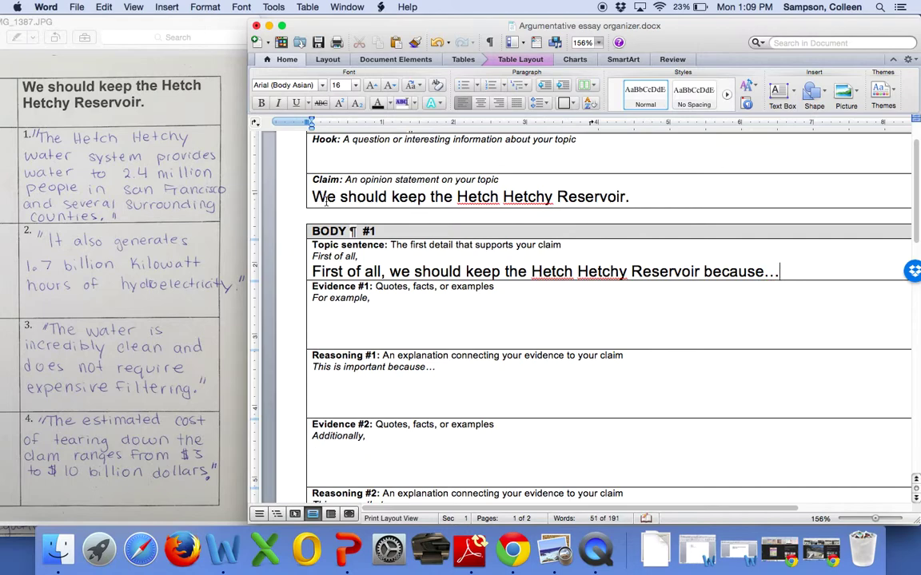
Step: Start the Body #2 topic sentence with "Second of all," in 16 pt non-italic text in the cell's continuation on page 2
scroll(510, 432, down, 5)
scroll(510, 411, down, 4)
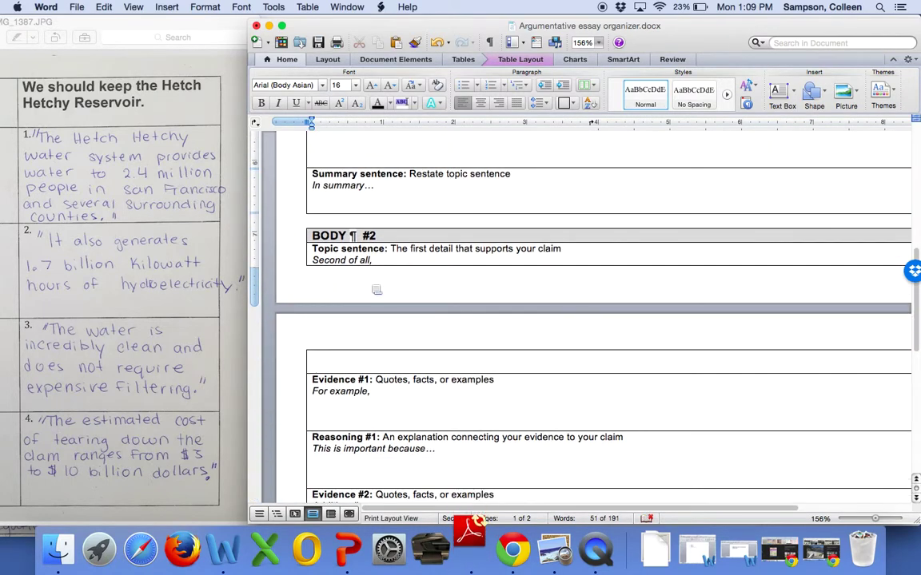
click(311, 329)
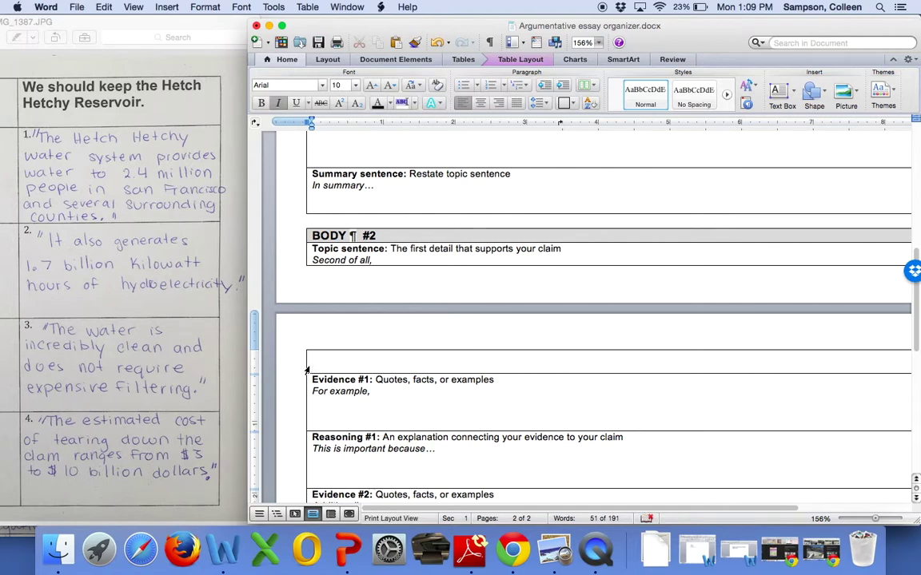
click(257, 353)
key(super+shift+period)
key(super+shift+period)
key(super+shift+period)
key(super+shift+period)
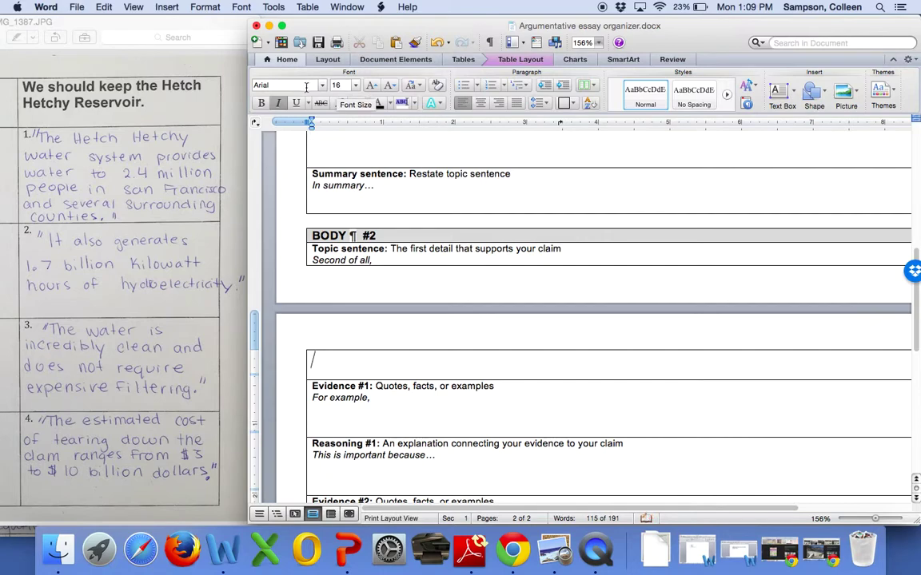
click(277, 103)
text(Second of all)
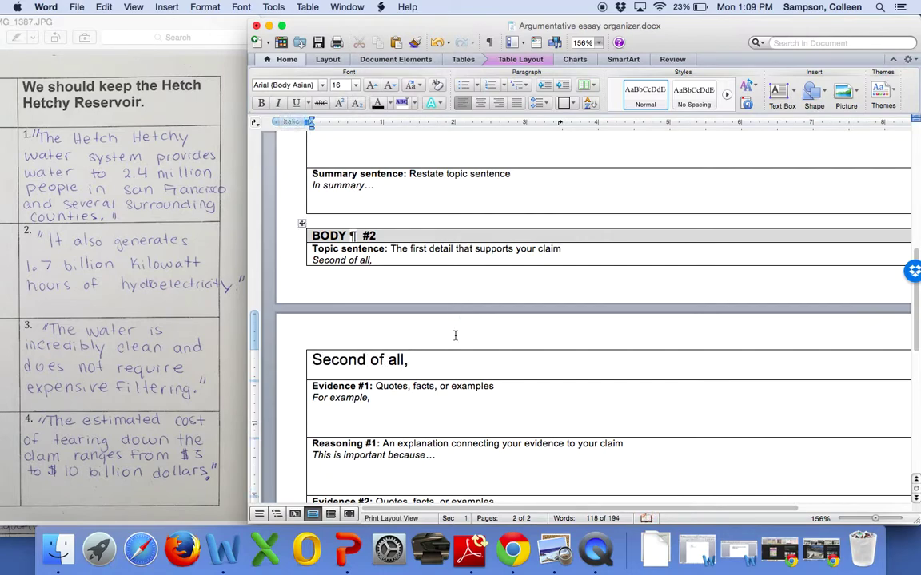
text(,)
Step: Replace the ellipsis ending the Body #1 topic sentence with "it provides water and electricity."
scroll(455, 335, up, 10)
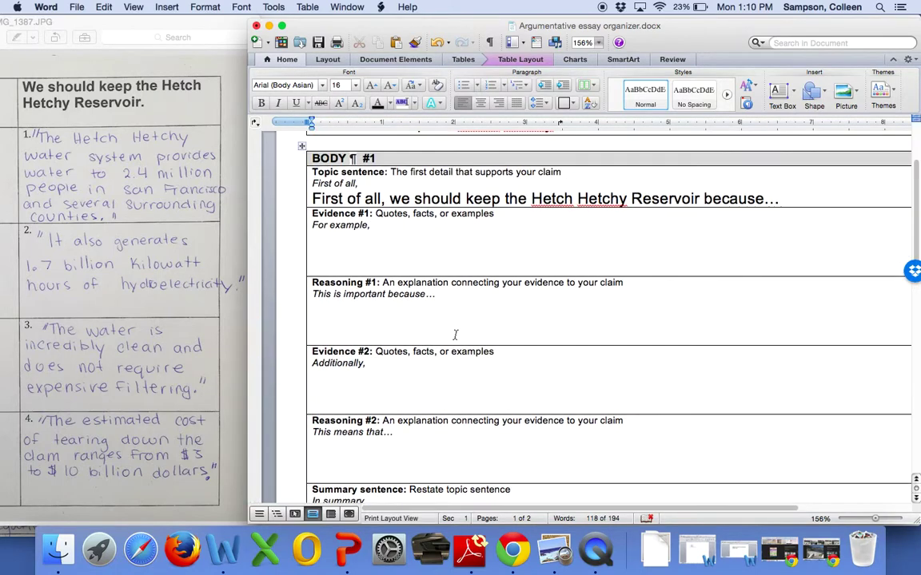
scroll(455, 335, up, 2)
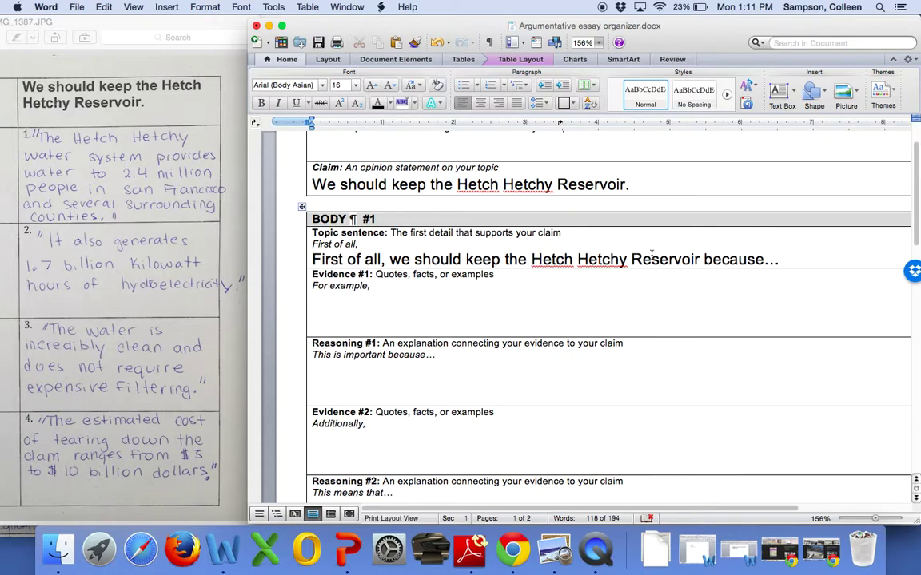
key(BackSpace)
key(BackSpace)
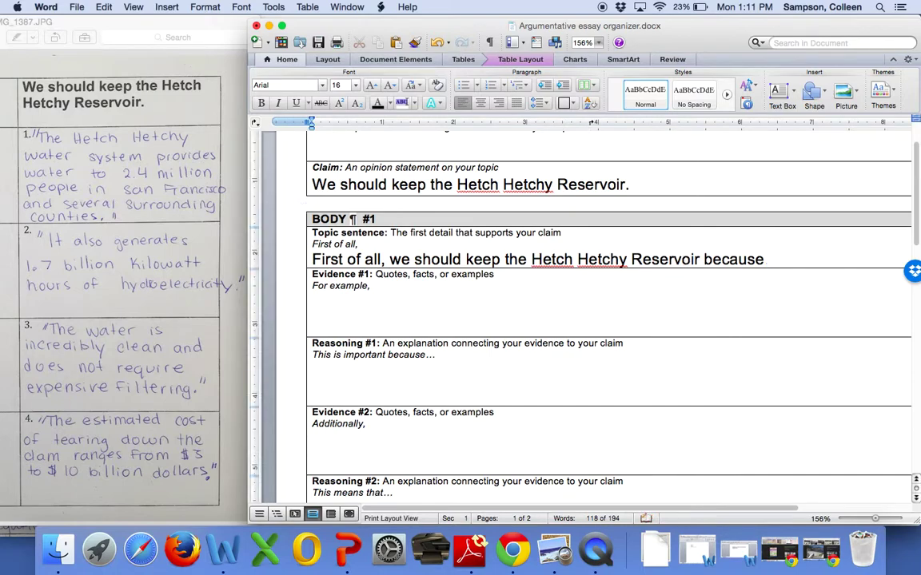
text(e)
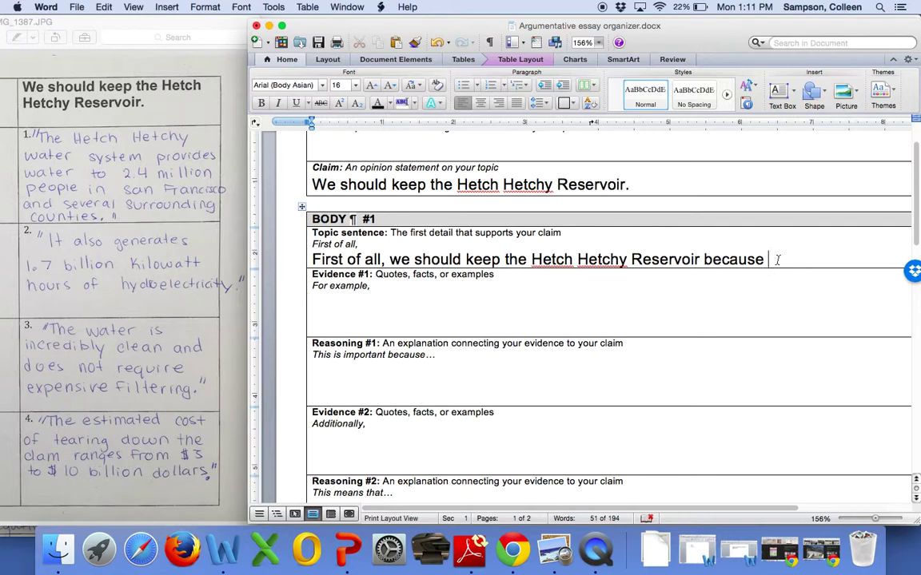
text(it provides water an)
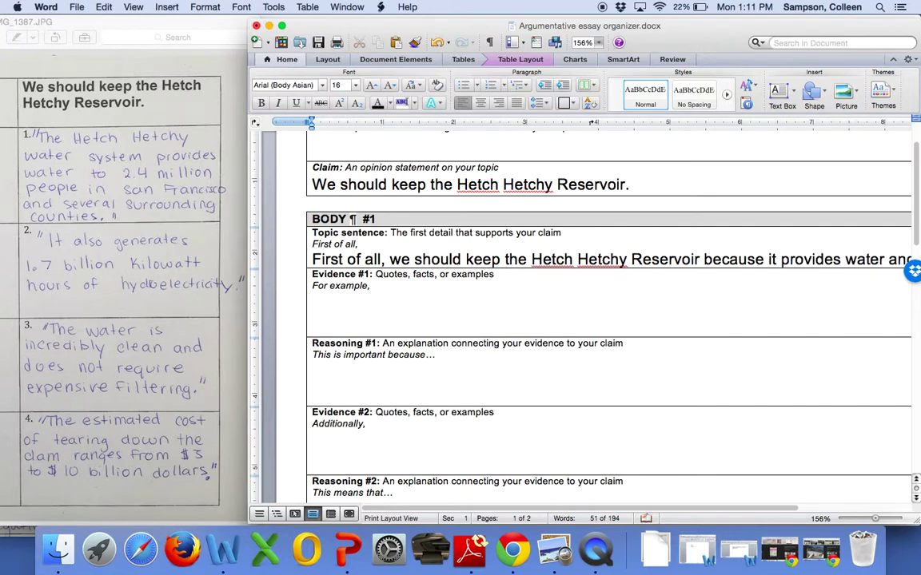
text(d electricity.)
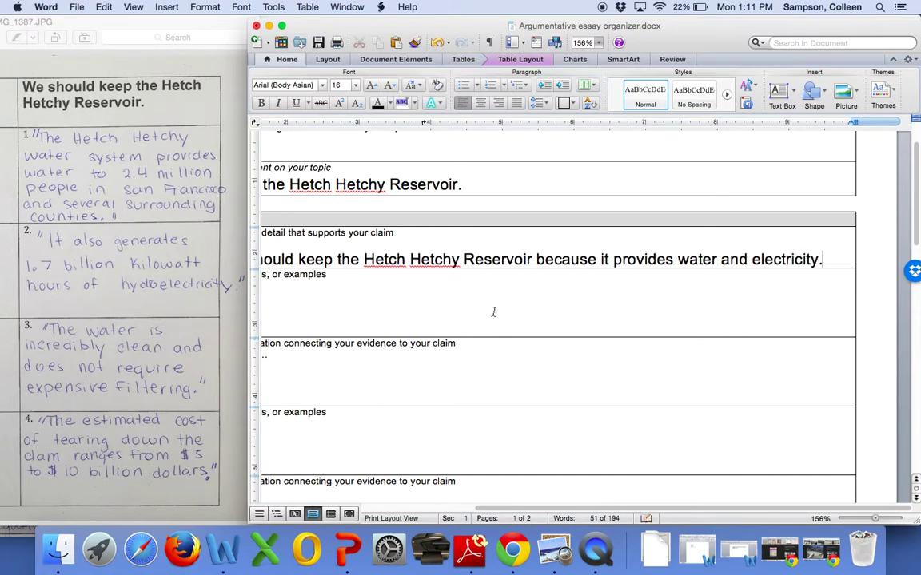
Step: Continue the Body #2 topic sentence after "Second of all," with "tearing down the Hetch Hetchy reservoir"
scroll(493, 310, left, 4)
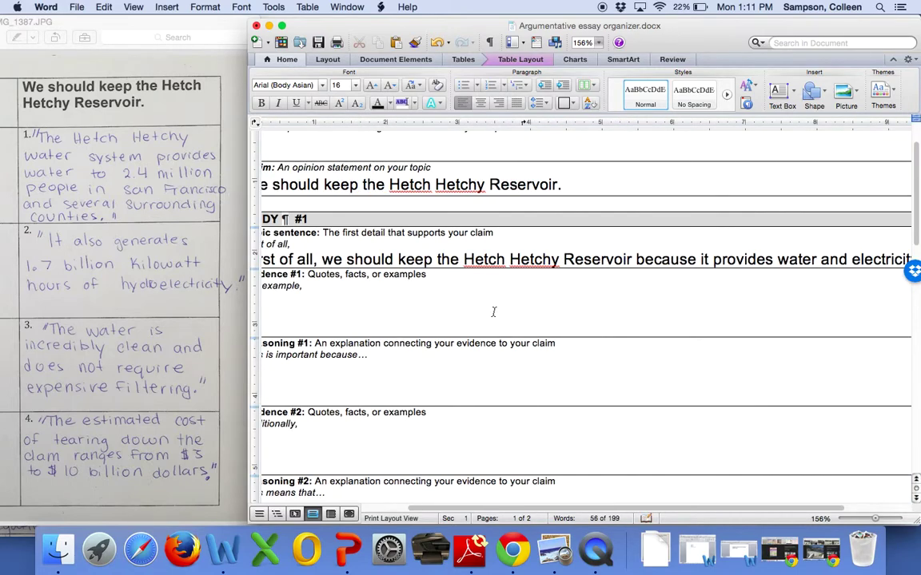
scroll(493, 312, left, 2)
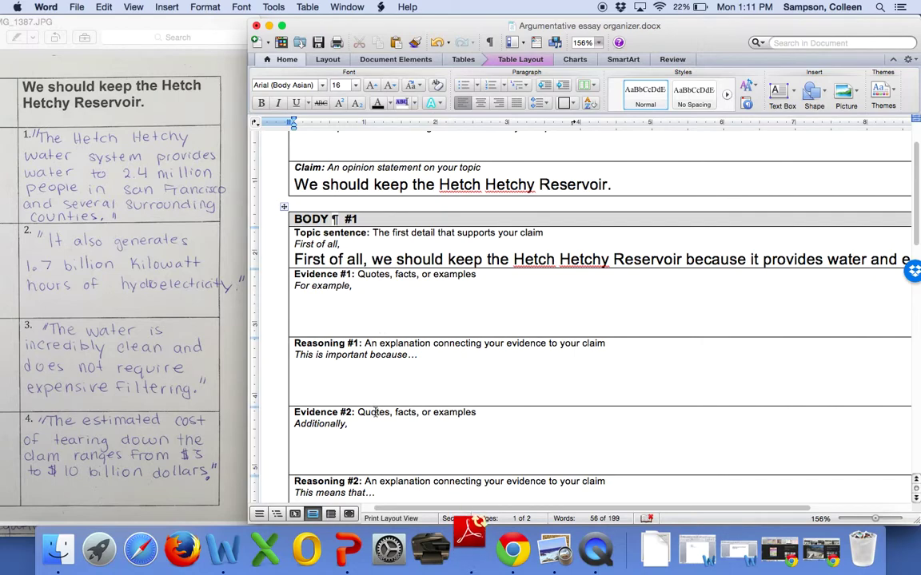
scroll(375, 411, down, 5)
scroll(375, 412, down, 5)
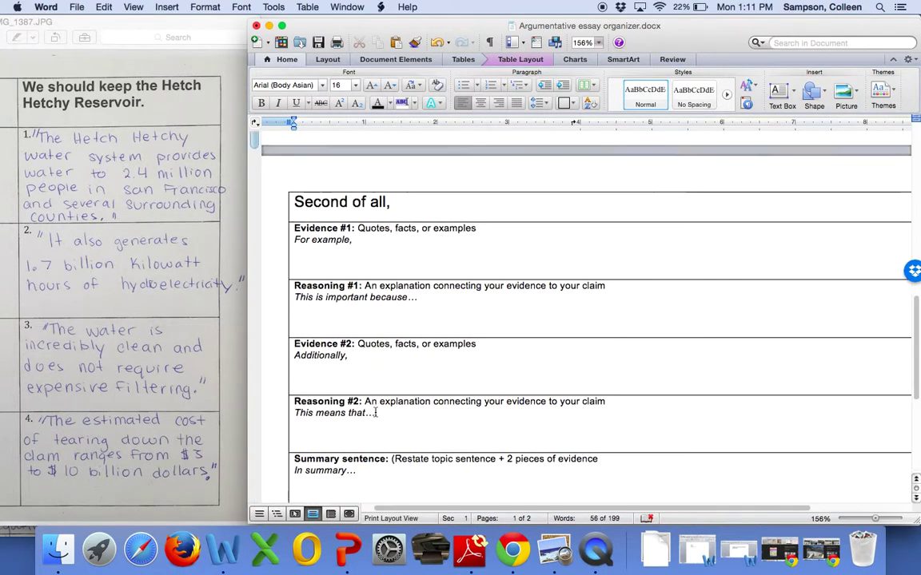
scroll(342, 259, up, 2)
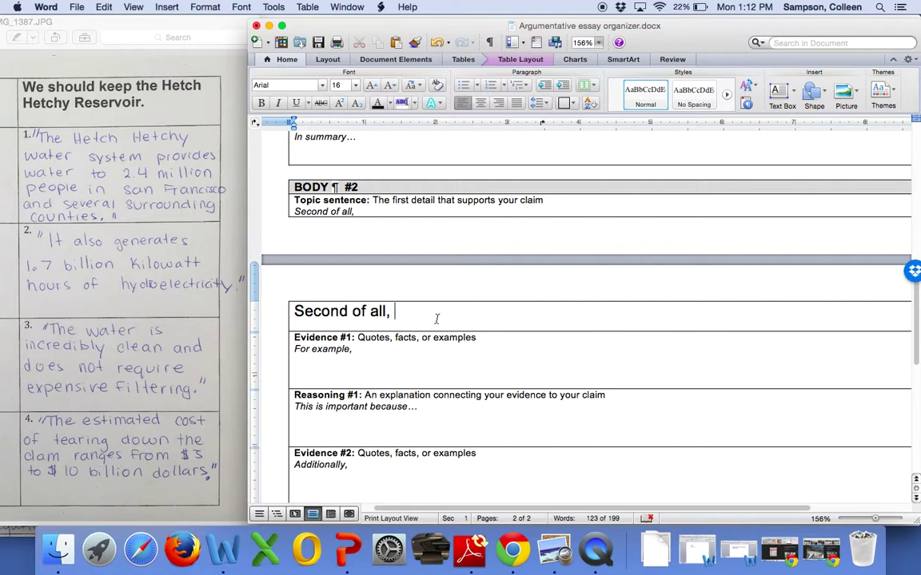
text(tearing down the het)
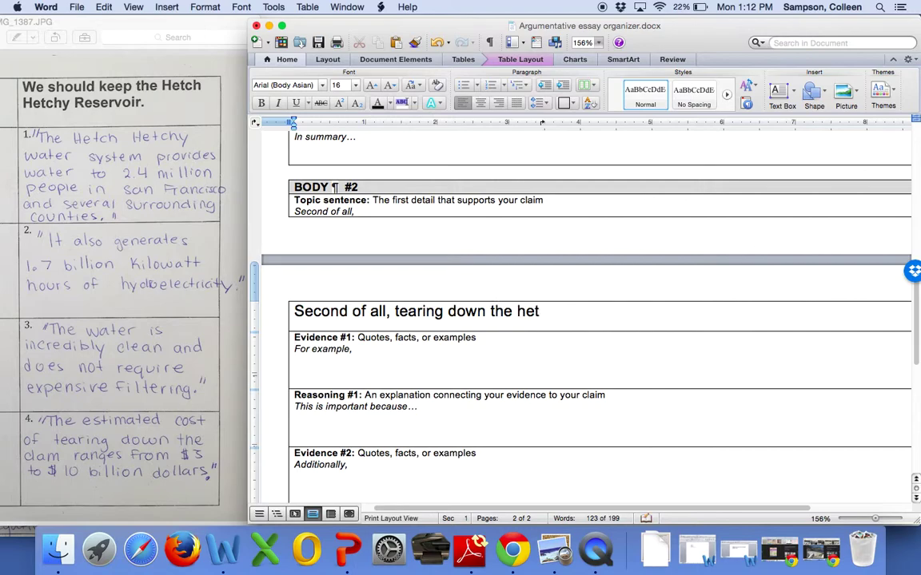
key(BackSpace)
key(BackSpace)
key(BackSpace)
text(Hetch H)
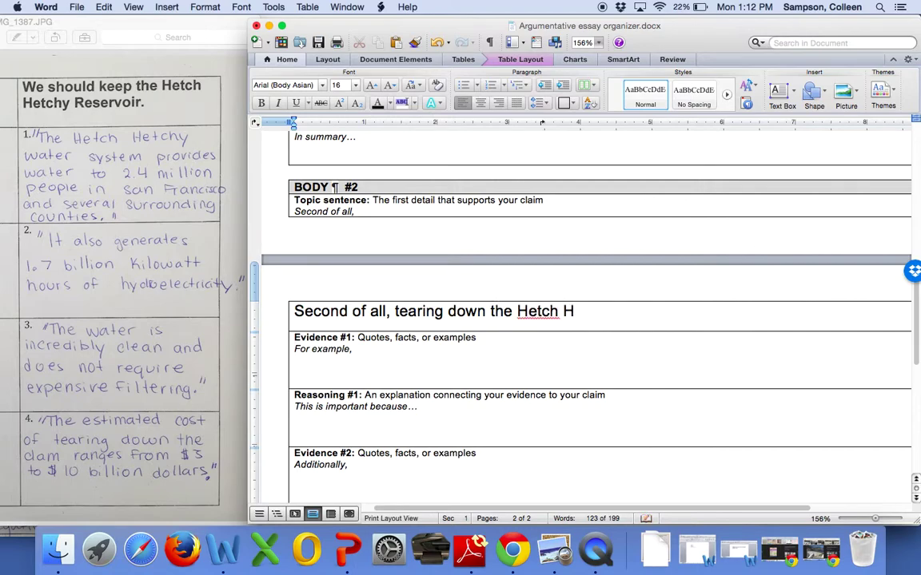
text(etchy reservoir)
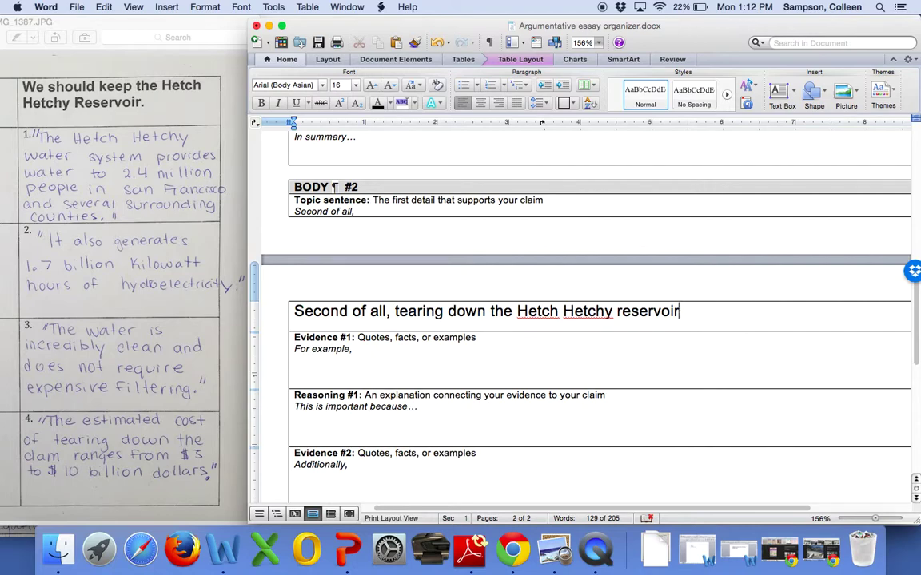
Step: Finish the Body #2 topic sentence with "will cost billions of dollars."
scroll(559, 312, down, 1)
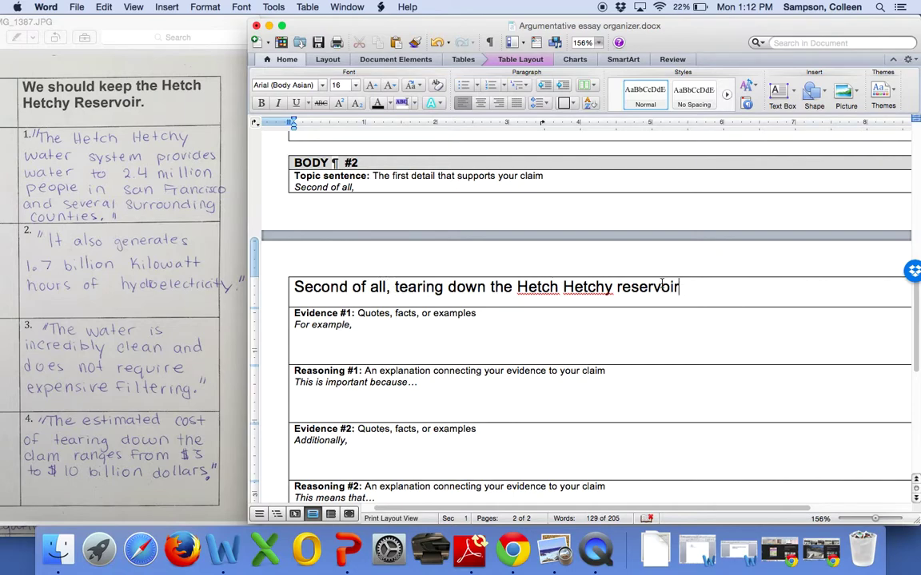
text(will cost b)
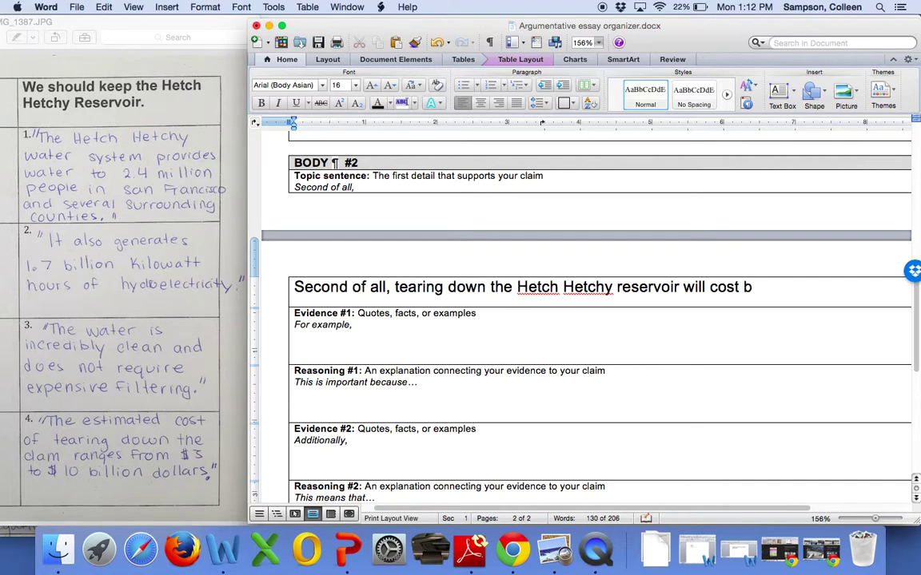
text(illion sof)
key(BackSpace)
key(BackSpace)
key(BackSpace)
text(s of dol)
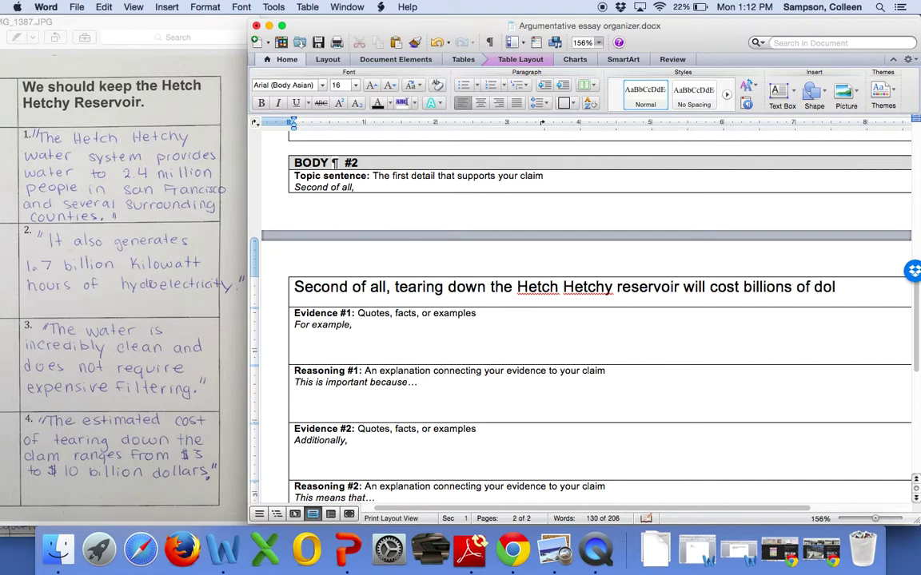
text(lars.)
Step: Review the claim in the Introduction and the topic sentences of Body #1 and Body #2 across both pages
scroll(761, 296, up, 5)
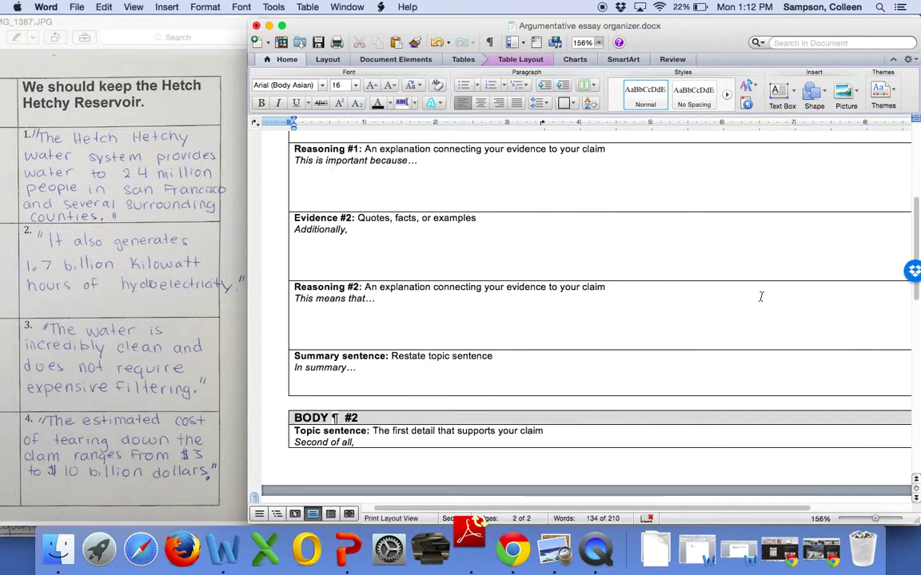
scroll(760, 296, up, 5)
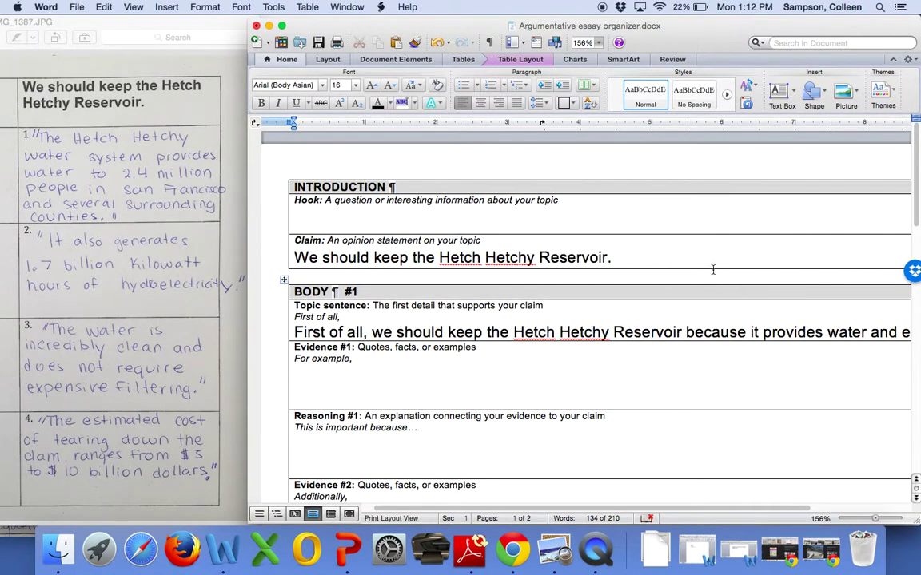
click(668, 258)
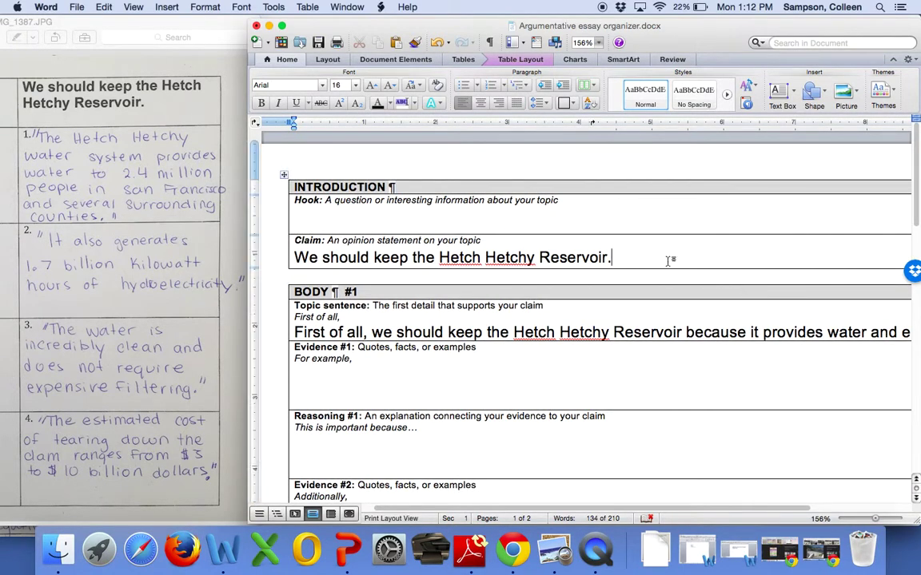
scroll(668, 260, down, 2)
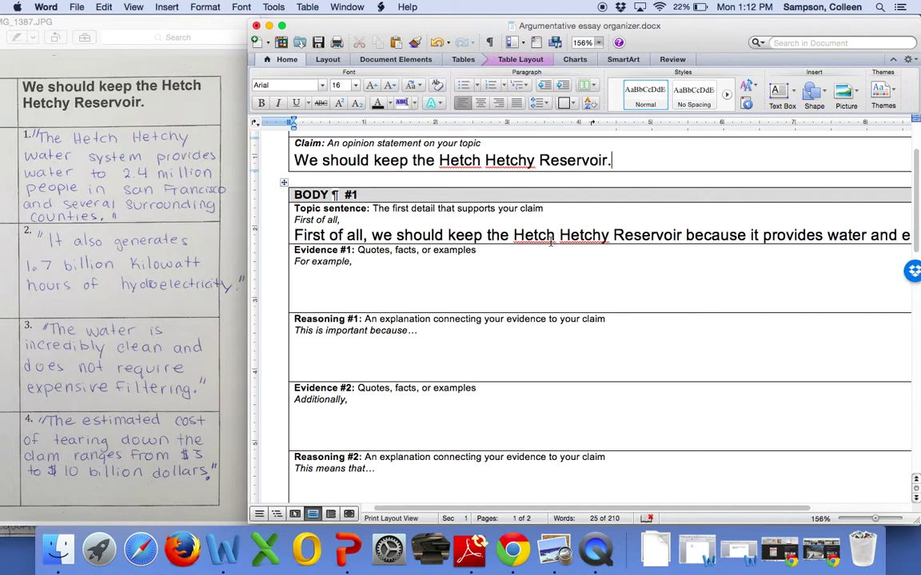
click(447, 219)
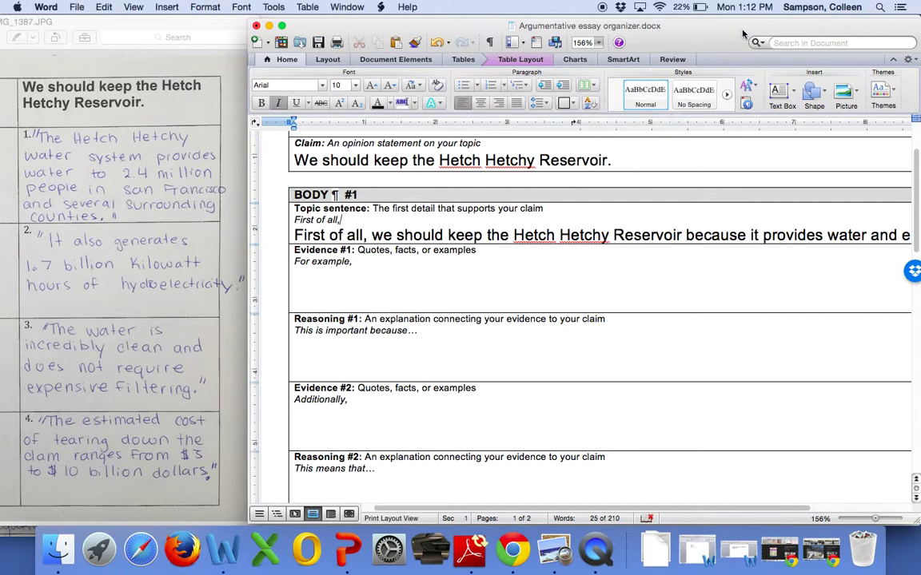
drag(740, 33, 707, 34)
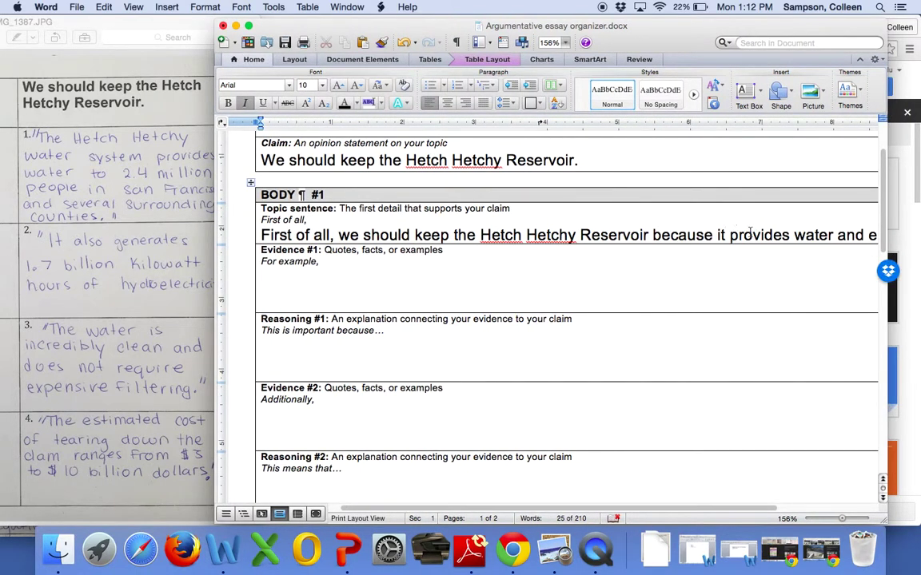
scroll(751, 228, right, 4)
scroll(618, 276, left, 4)
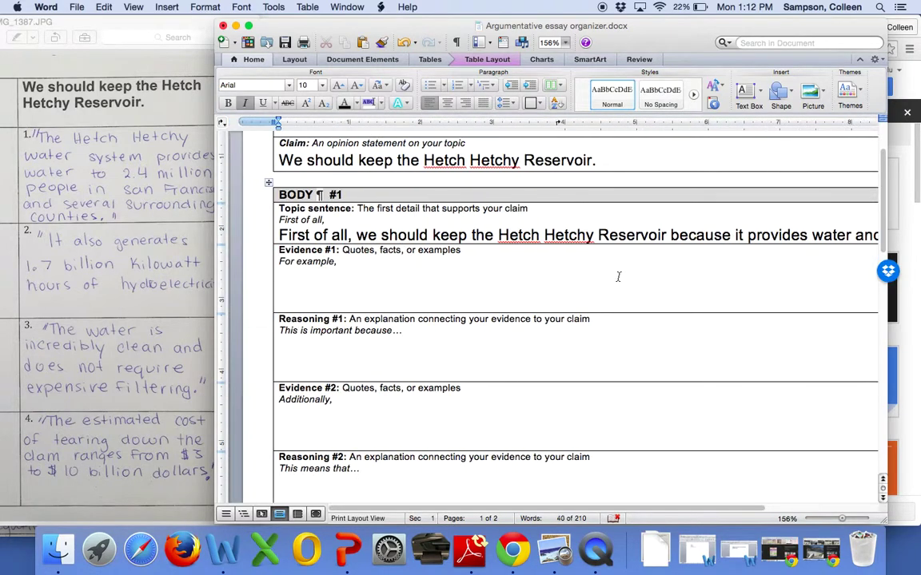
scroll(617, 277, down, 1)
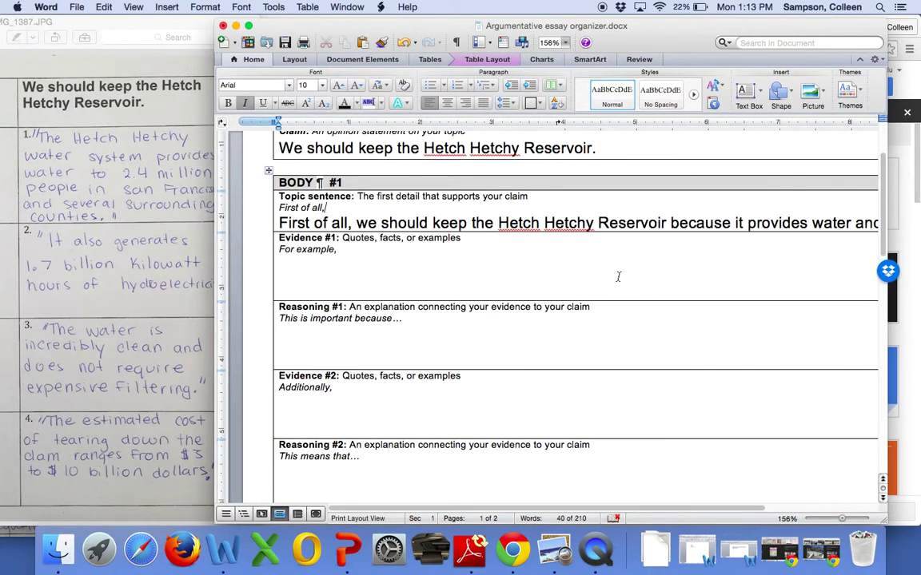
scroll(617, 277, down, 10)
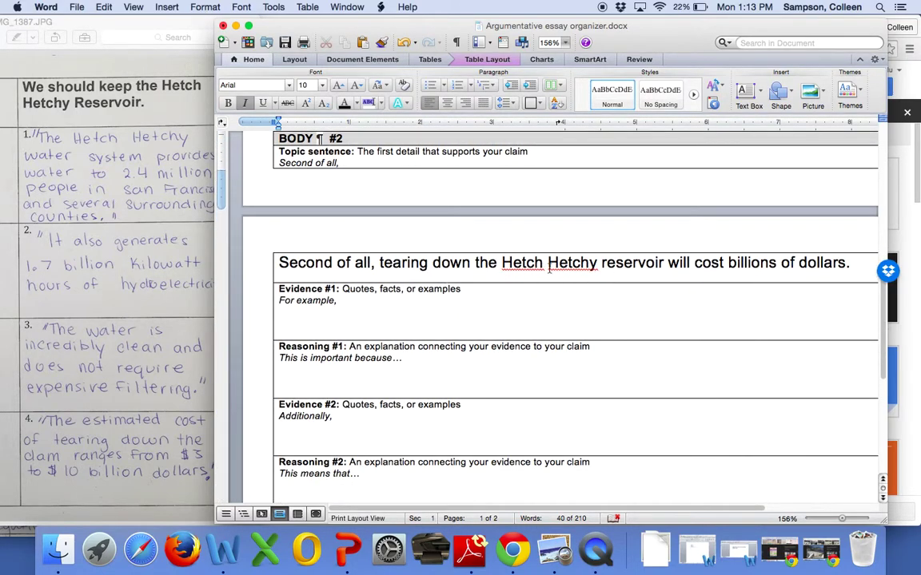
click(859, 268)
scroll(859, 268, down, 10)
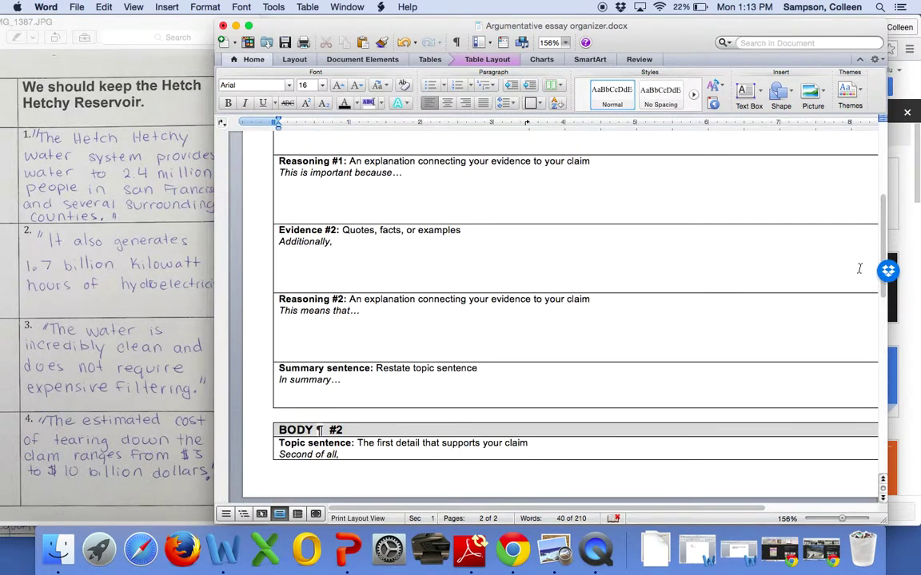
scroll(859, 269, up, 10)
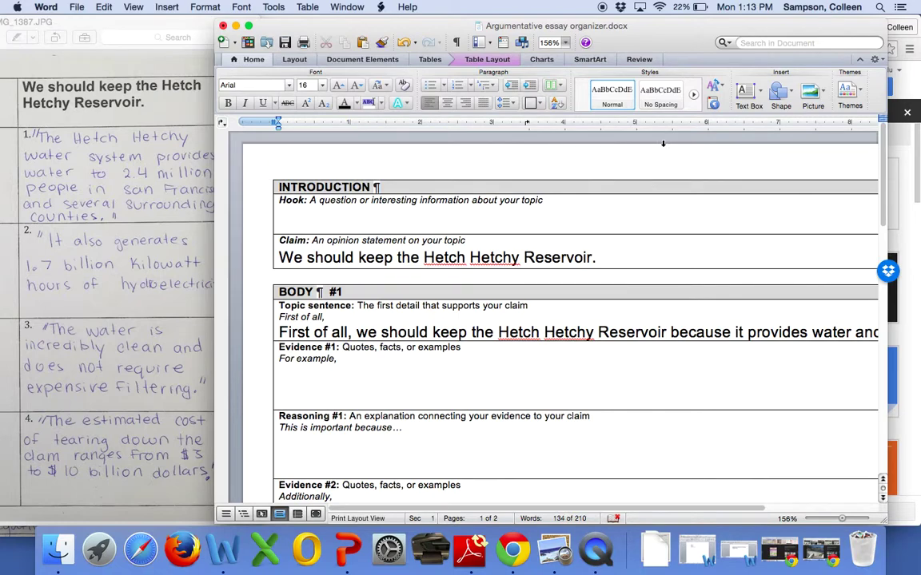